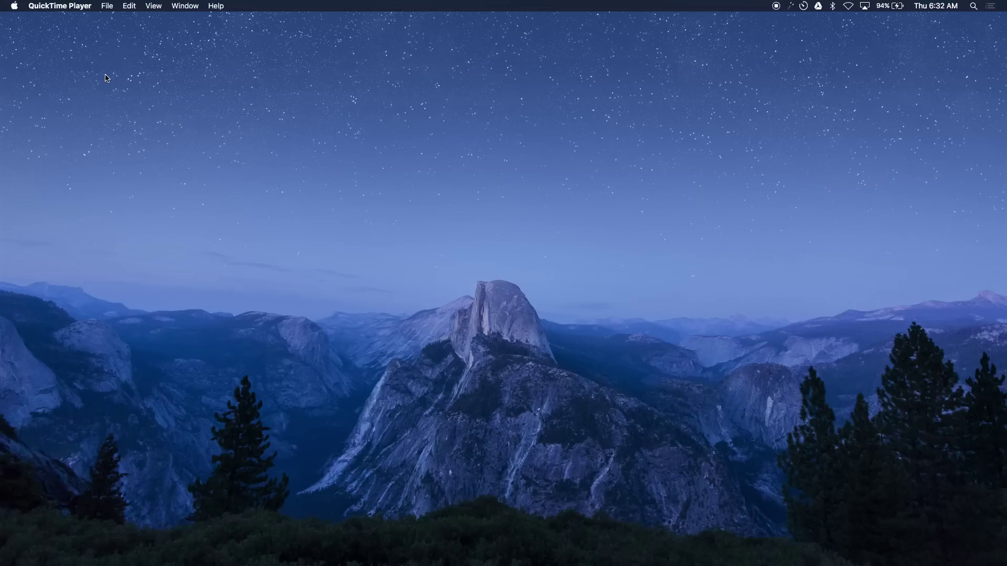
# Reveal the macOS Dock at the left edge of the screen
pyautogui.moveTo(2, 427)
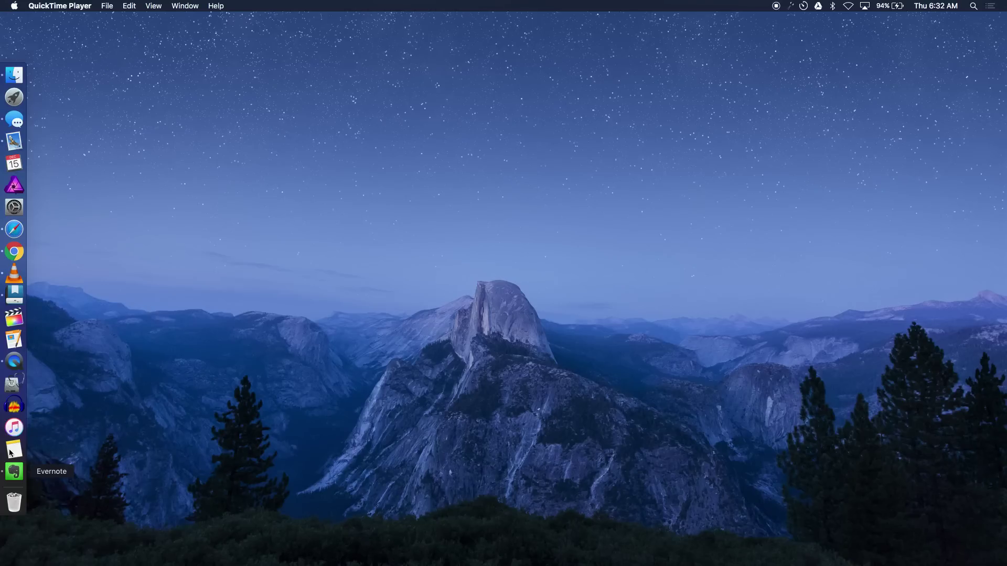
# Launch ArtRage Lite on a blank canvas and set the cursor preference to Precise at 33% opacity
pyautogui.click(16, 99)
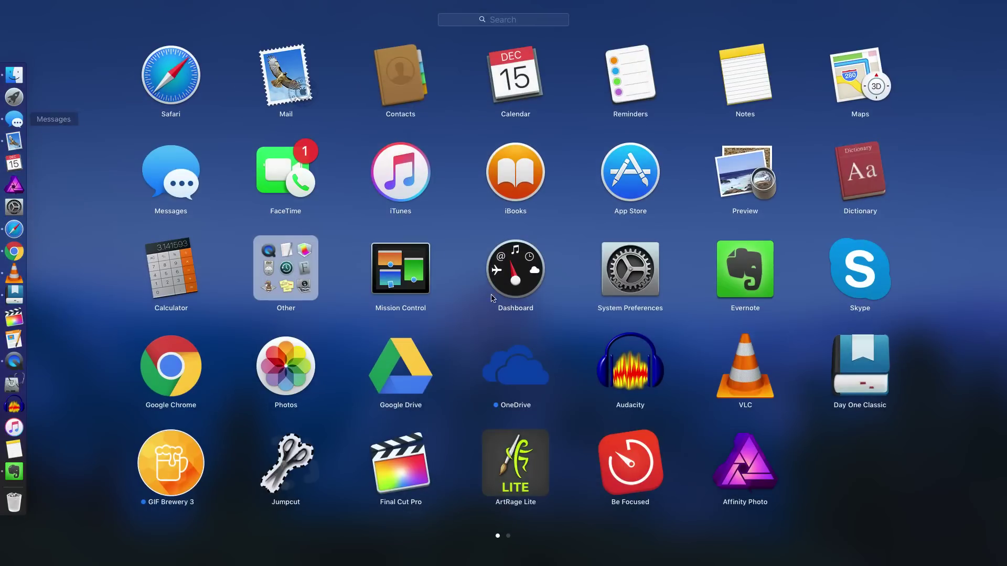
pyautogui.click(536, 476)
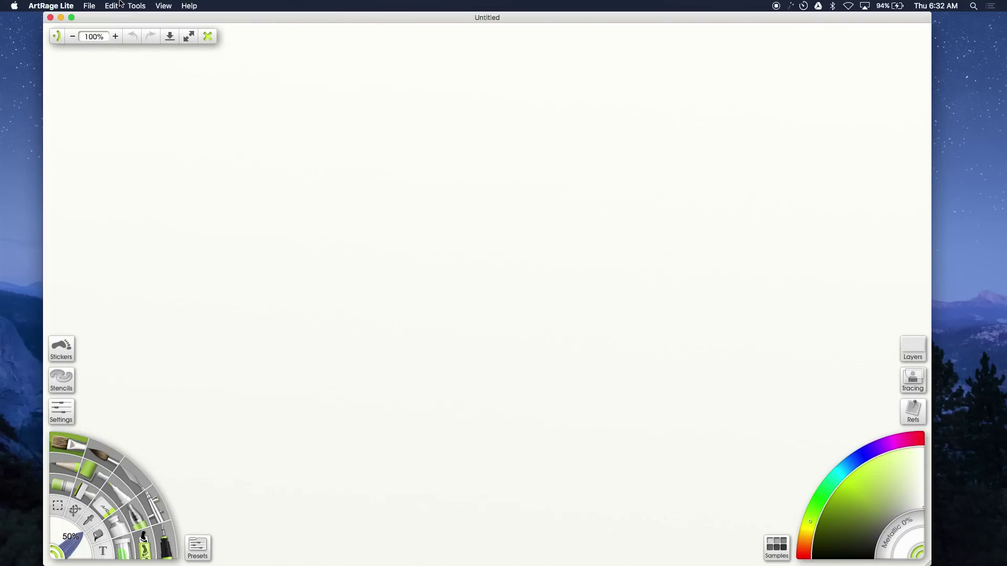
pyautogui.click(90, 6)
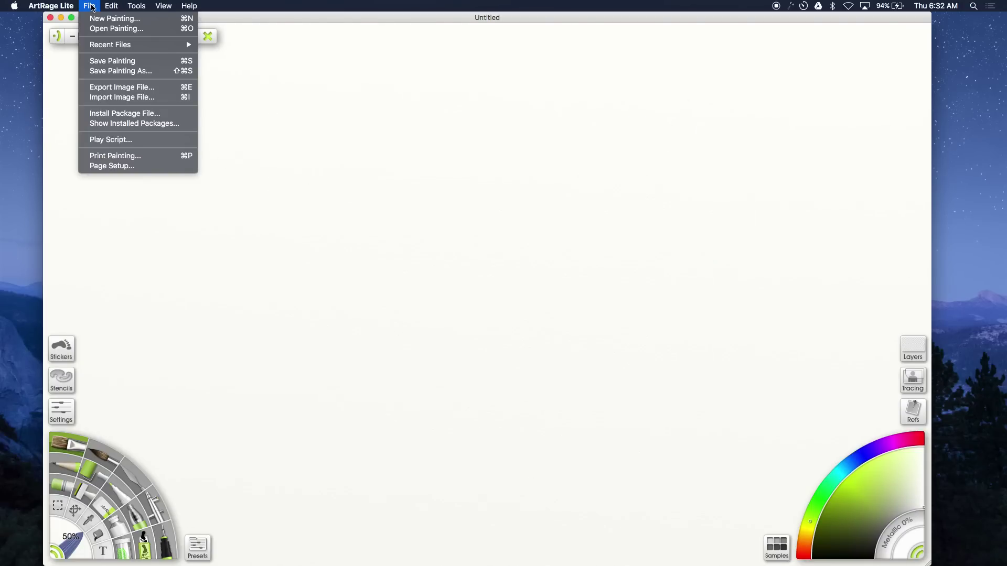
pyautogui.moveTo(111, 6)
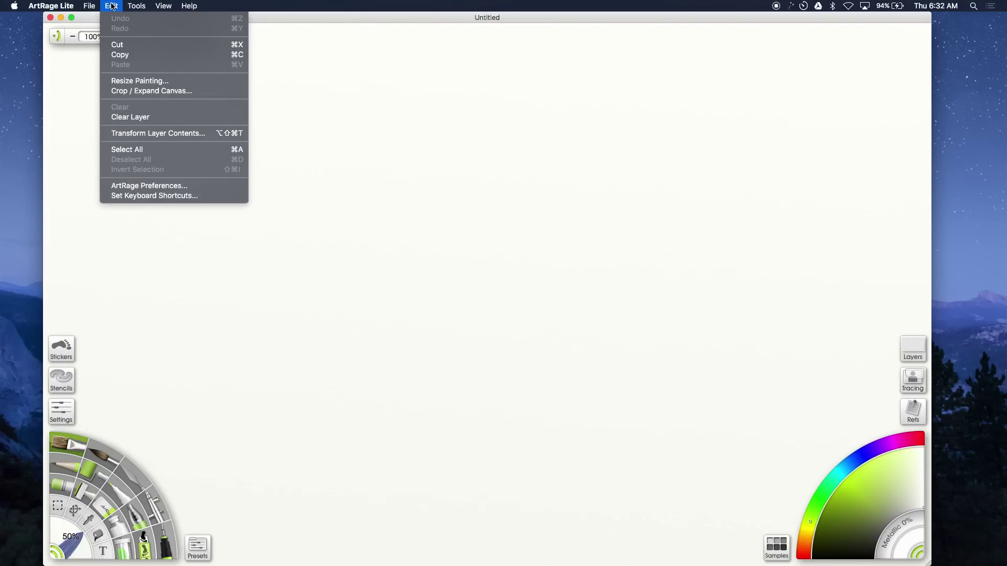
pyautogui.click(176, 187)
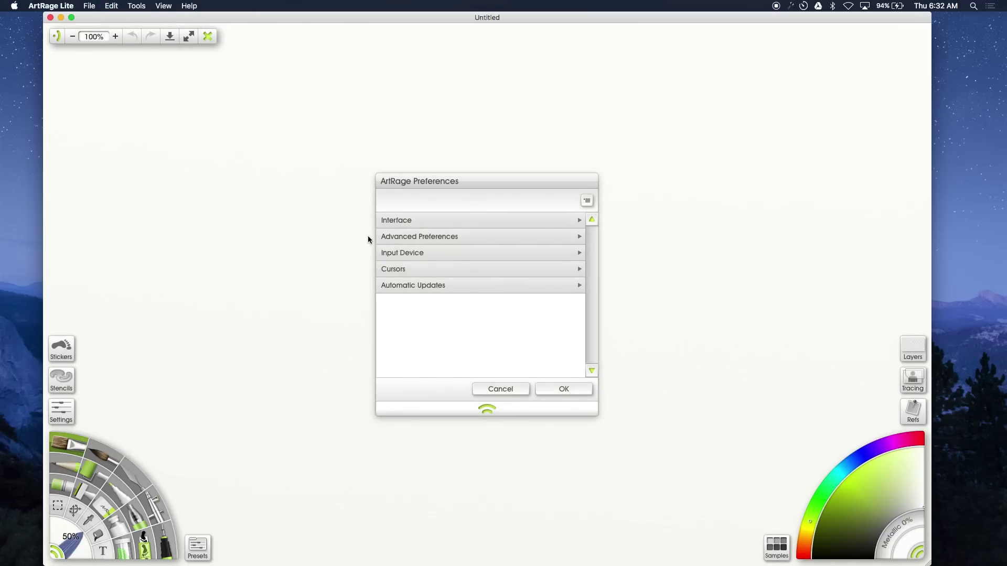
pyautogui.click(388, 267)
pyautogui.click(479, 309)
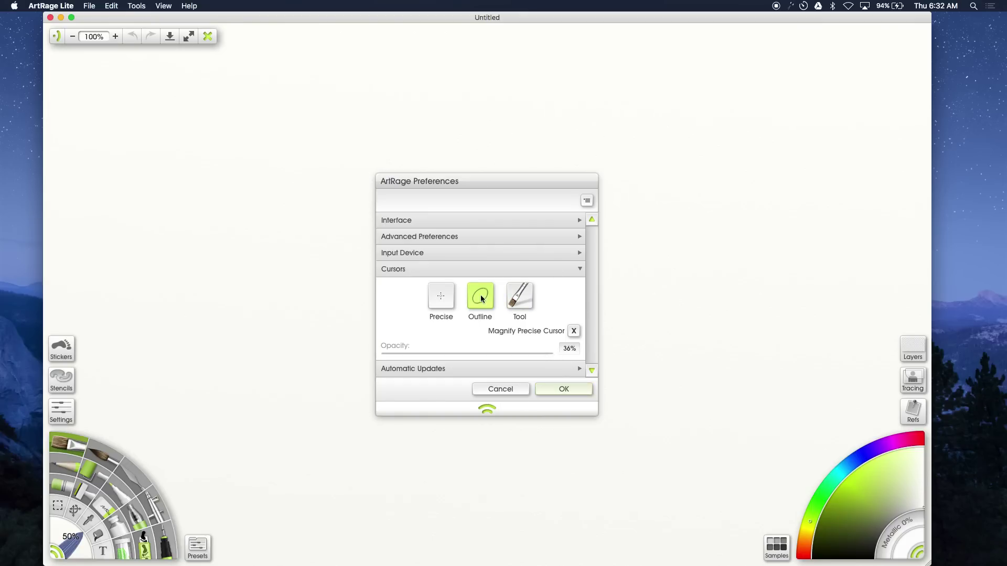
pyautogui.click(451, 304)
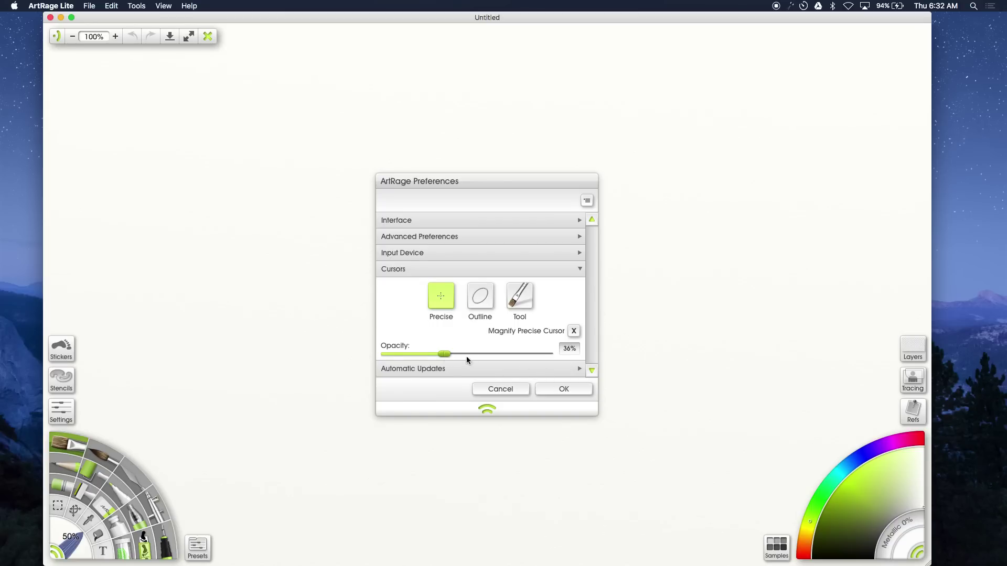
pyautogui.moveTo(447, 356); pyautogui.dragTo(442, 353)
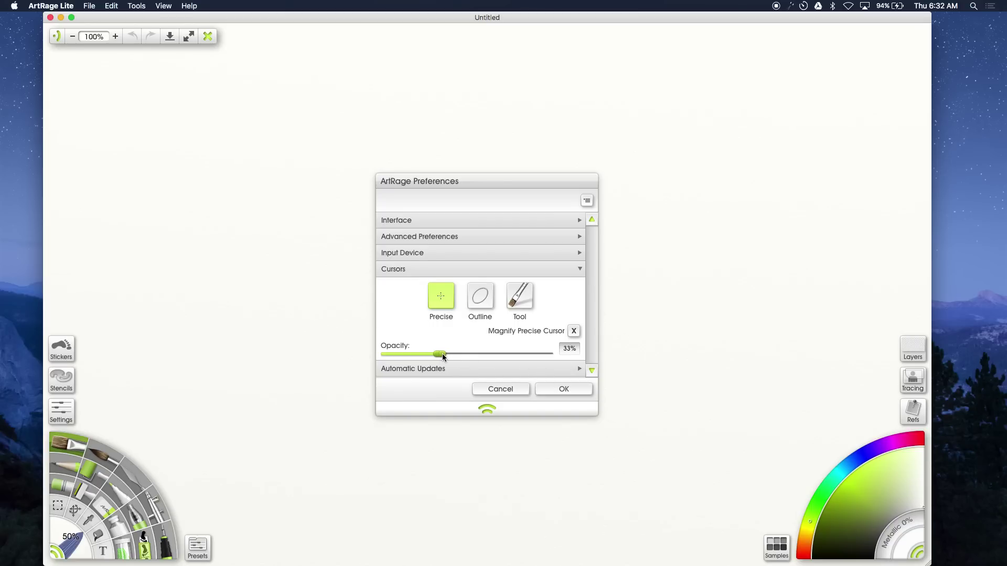
pyautogui.click(557, 391)
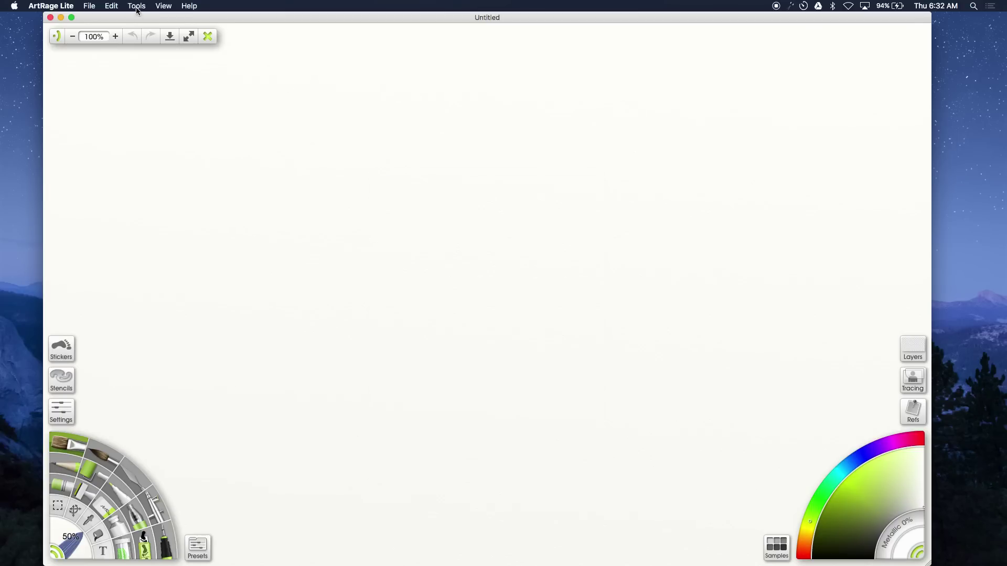
# Change the Untitled canvas colour to black (0,0,0) through Canvas Settings
pyautogui.click(164, 6)
pyautogui.click(177, 21)
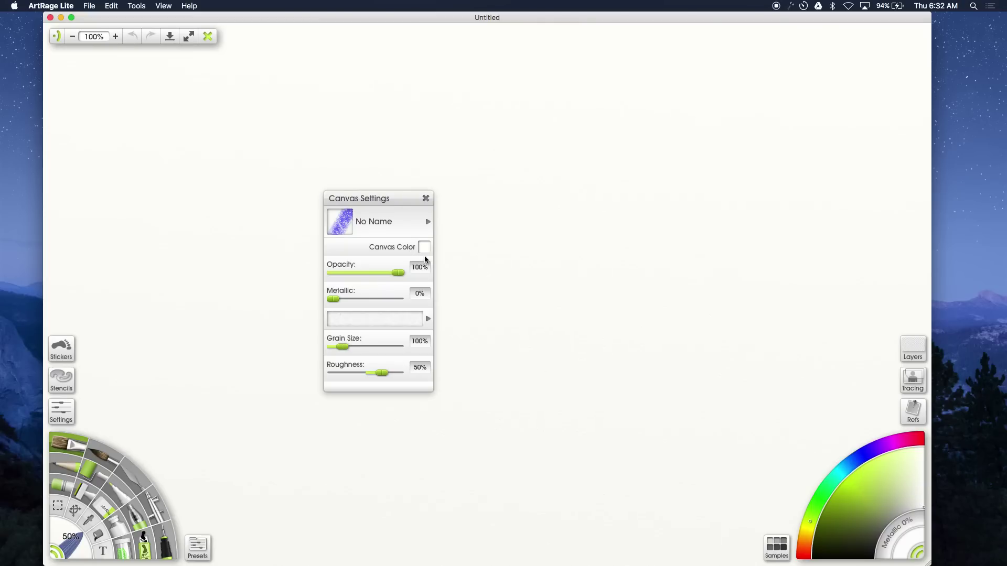
pyautogui.click(427, 247)
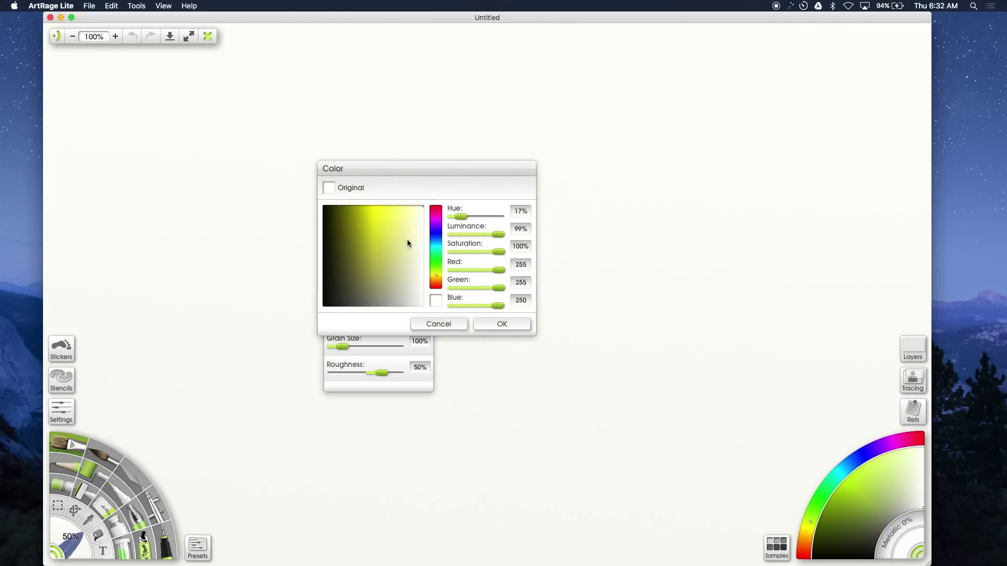
pyautogui.moveTo(407, 239); pyautogui.dragTo(296, 196)
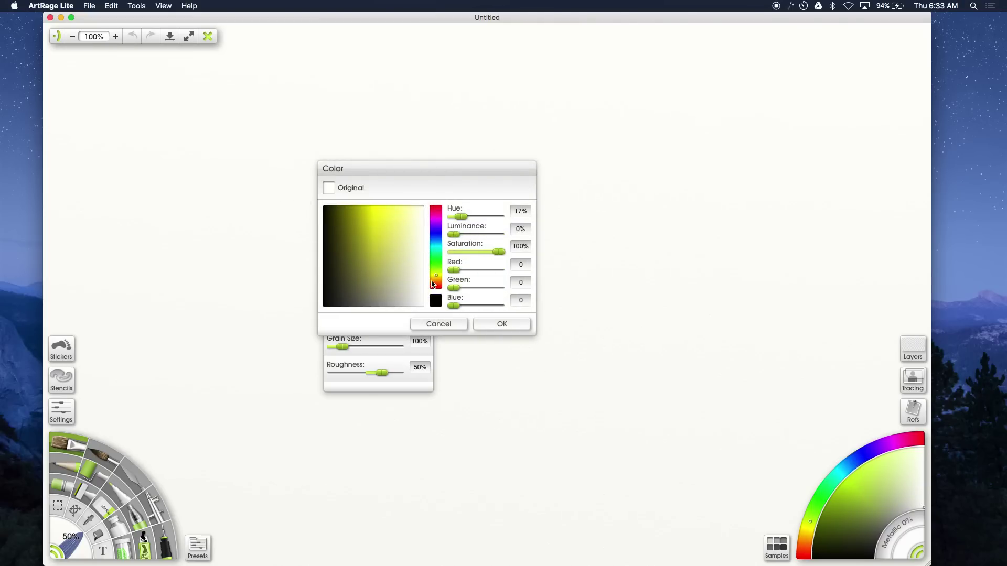
pyautogui.click(492, 321)
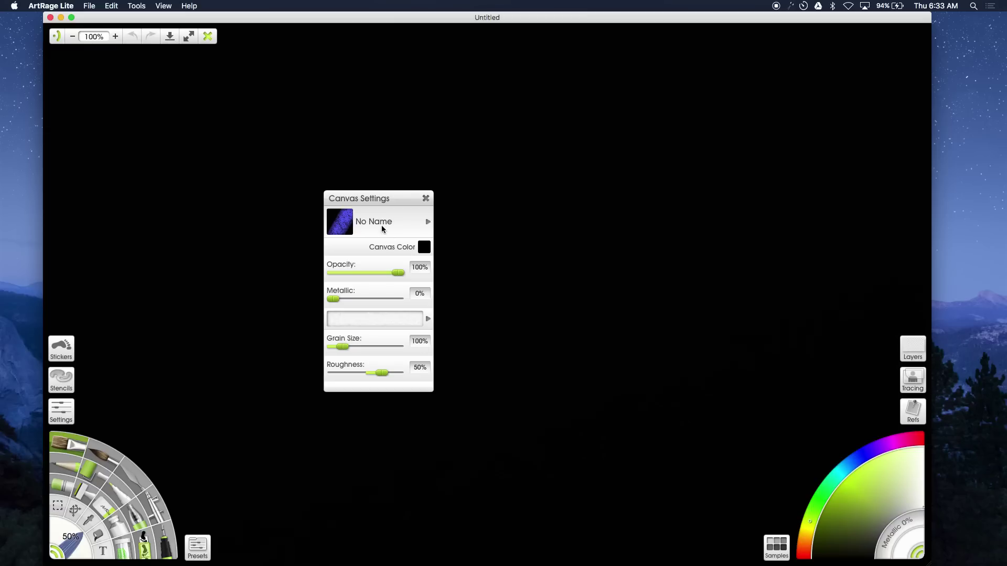
pyautogui.click(426, 198)
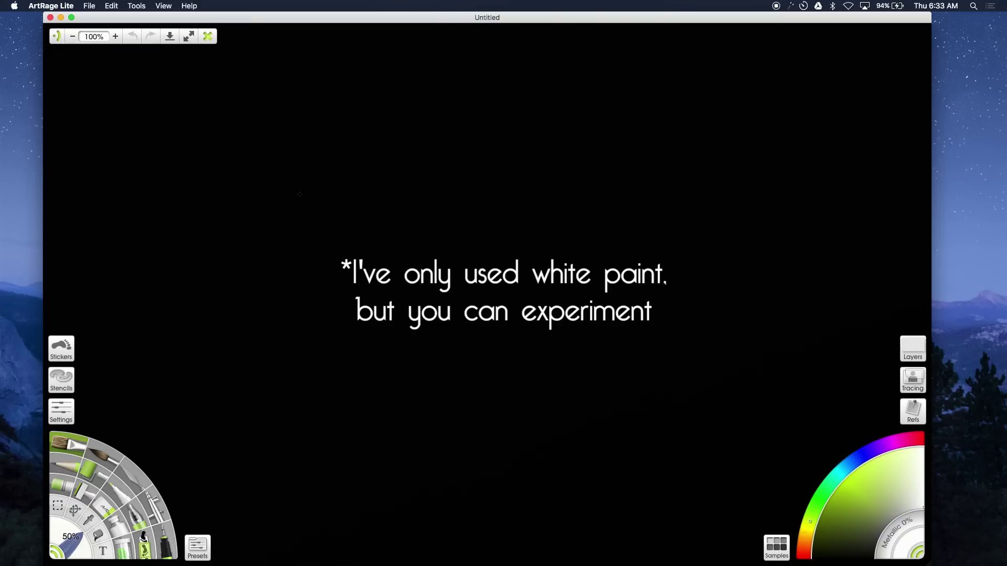
pyautogui.moveTo(2, 35)
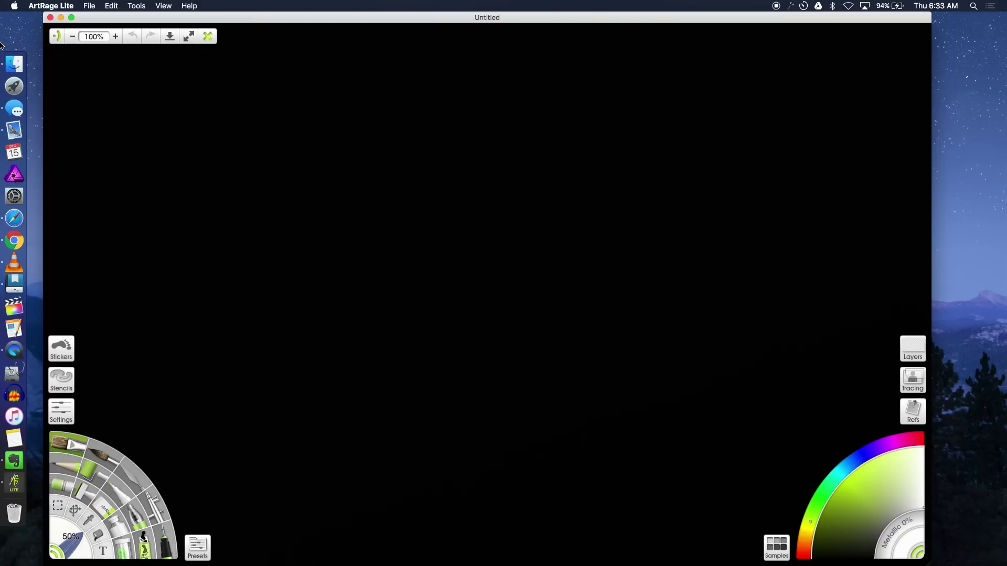
pyautogui.click(17, 359)
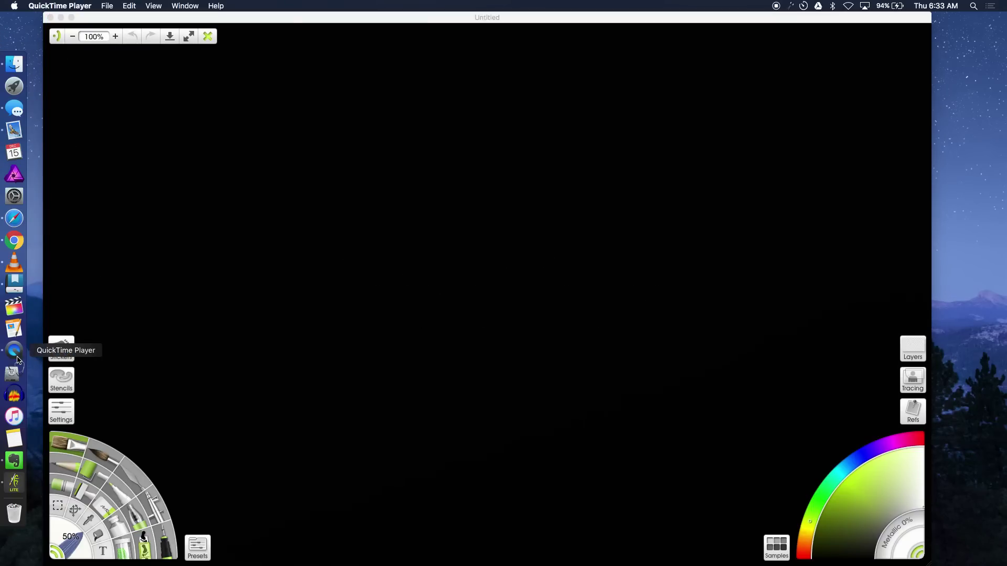
pyautogui.click(108, 6)
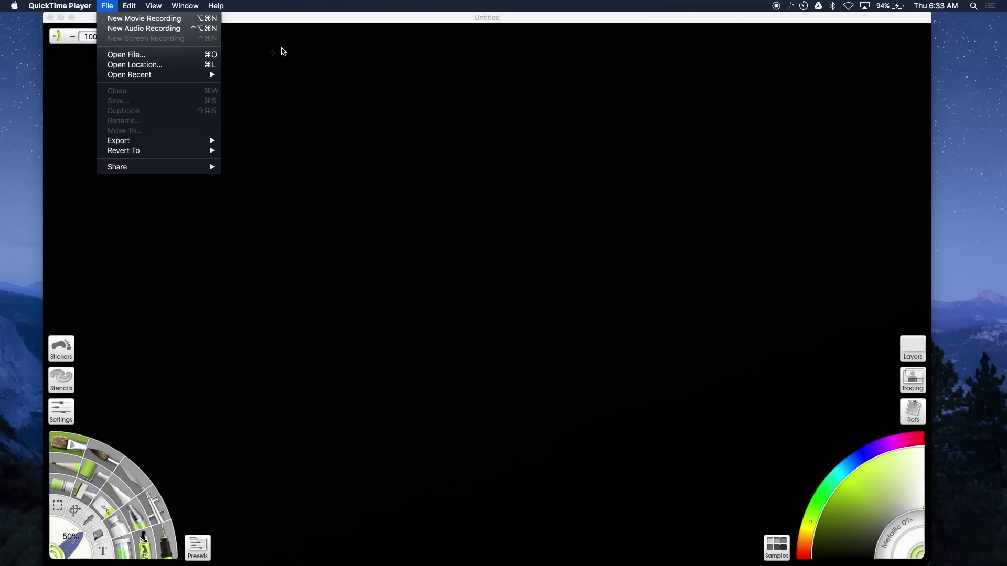
pyautogui.click(308, 22)
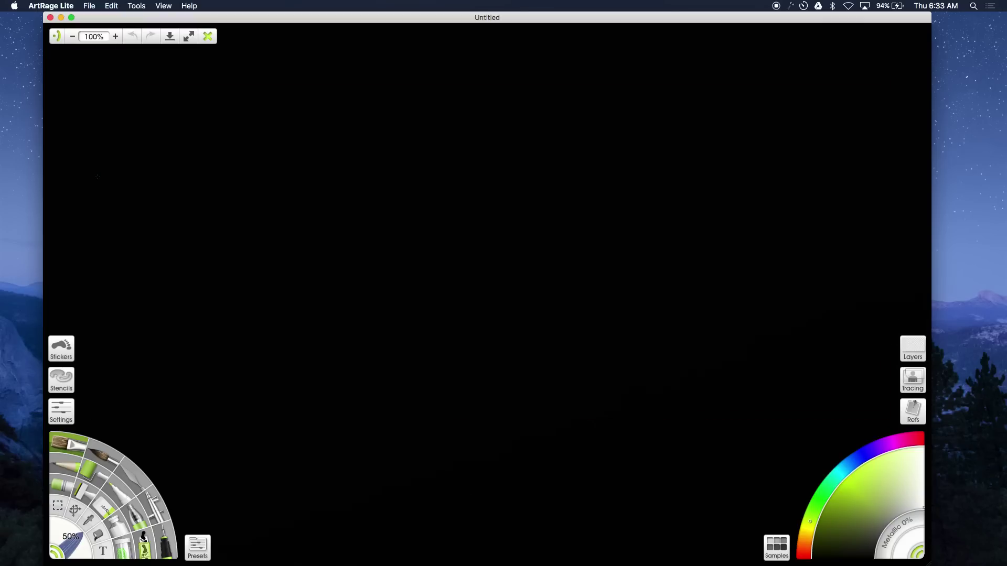
# Hand-letter B, A, R, C and E of BARCELONA with the brush
pyautogui.moveTo(109, 176); pyautogui.dragTo(131, 278)
pyautogui.moveTo(95, 199)
pyautogui.mouseDown()
pyautogui.moveTo(135, 215)
pyautogui.moveTo(125, 229)
pyautogui.moveTo(189, 225)
pyautogui.moveTo(118, 282)
pyautogui.mouseUp()
pyautogui.moveTo(210, 171)
pyautogui.mouseDown()
pyautogui.moveTo(187, 275)
pyautogui.moveTo(198, 200)
pyautogui.moveTo(229, 222)
pyautogui.moveTo(242, 268)
pyautogui.mouseUp()
pyautogui.moveTo(189, 233); pyautogui.dragTo(222, 212)
pyautogui.moveTo(247, 178)
pyautogui.mouseDown()
pyautogui.moveTo(261, 201)
pyautogui.moveTo(293, 229)
pyautogui.moveTo(335, 231)
pyautogui.mouseUp()
pyautogui.moveTo(350, 155)
pyautogui.mouseDown()
pyautogui.moveTo(315, 186)
pyautogui.moveTo(341, 231)
pyautogui.mouseUp()
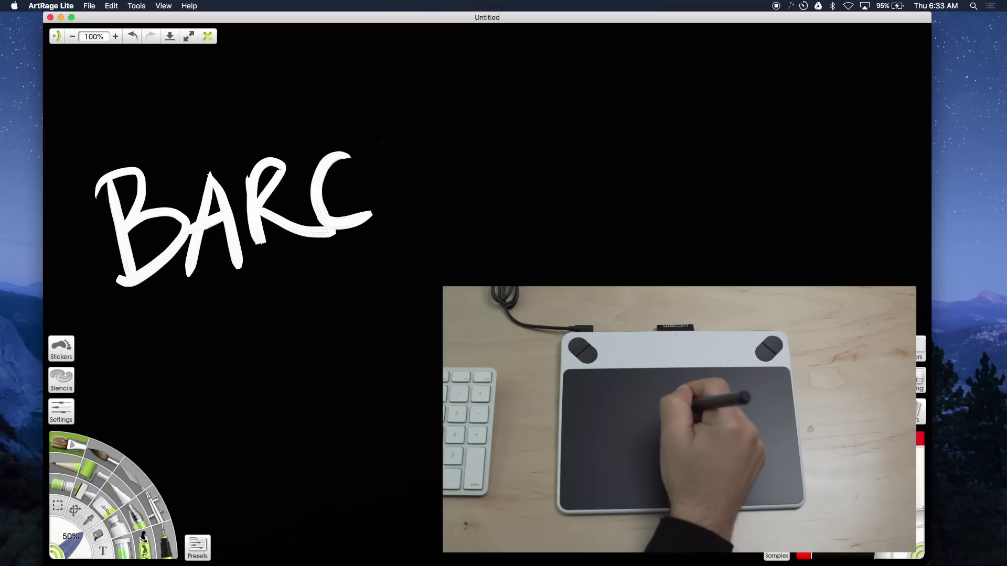
pyautogui.moveTo(381, 142)
pyautogui.mouseDown()
pyautogui.moveTo(389, 213)
pyautogui.moveTo(420, 135)
pyautogui.mouseUp()
pyautogui.moveTo(362, 184); pyautogui.dragTo(406, 176)
pyautogui.moveTo(338, 226); pyautogui.dragTo(407, 212)
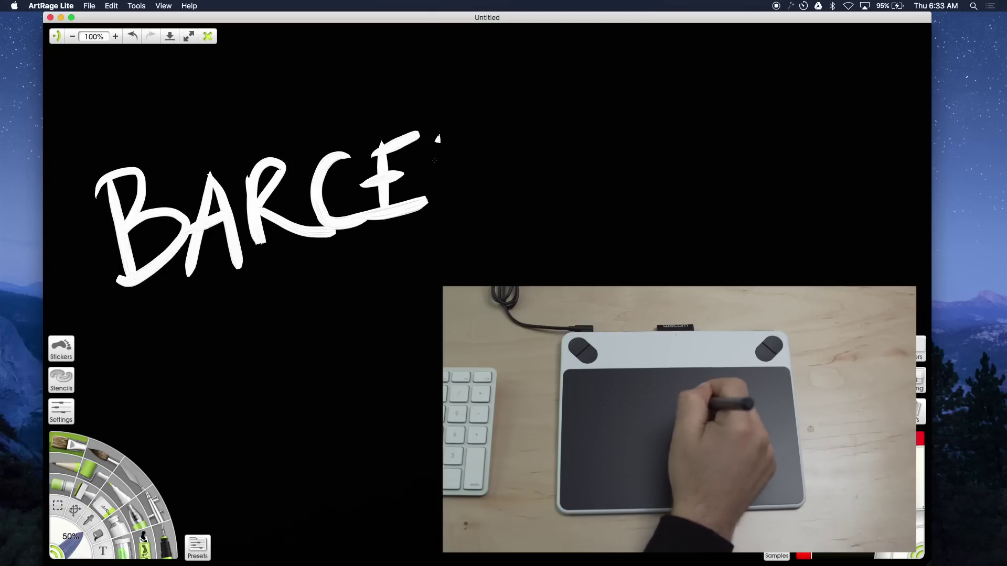
# Paint L, O, N and the final A, then underline BARCELONA with one long sweeping stroke
pyautogui.moveTo(440, 139)
pyautogui.mouseDown()
pyautogui.moveTo(425, 220)
pyautogui.moveTo(487, 208)
pyautogui.mouseUp()
pyautogui.moveTo(504, 138)
pyautogui.mouseDown()
pyautogui.moveTo(526, 194)
pyautogui.moveTo(535, 148)
pyautogui.mouseUp()
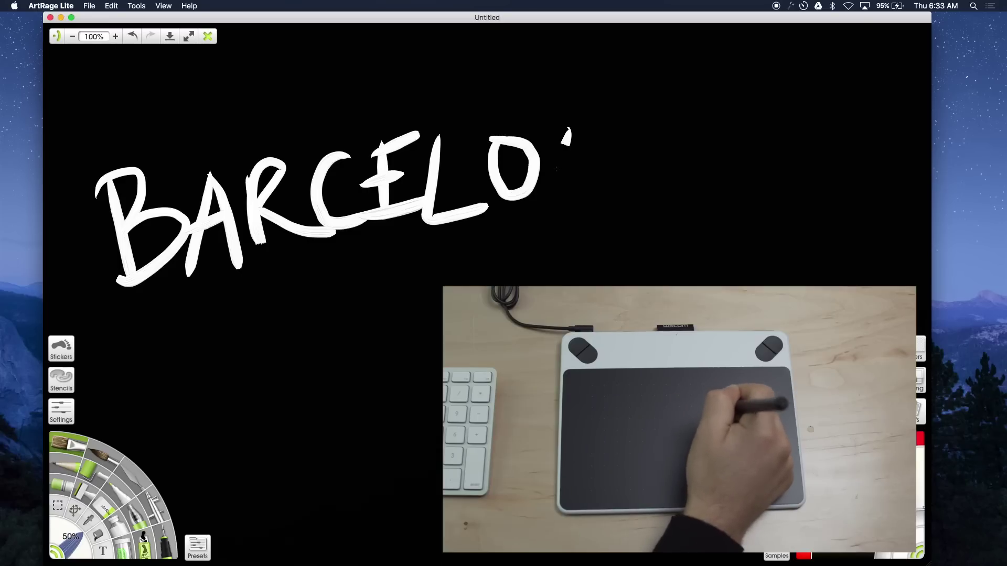
pyautogui.moveTo(543, 199)
pyautogui.mouseDown()
pyautogui.moveTo(571, 122)
pyautogui.moveTo(592, 184)
pyautogui.moveTo(614, 114)
pyautogui.mouseUp()
pyautogui.moveTo(649, 110); pyautogui.dragTo(649, 120)
pyautogui.moveTo(632, 167); pyautogui.dragTo(616, 201)
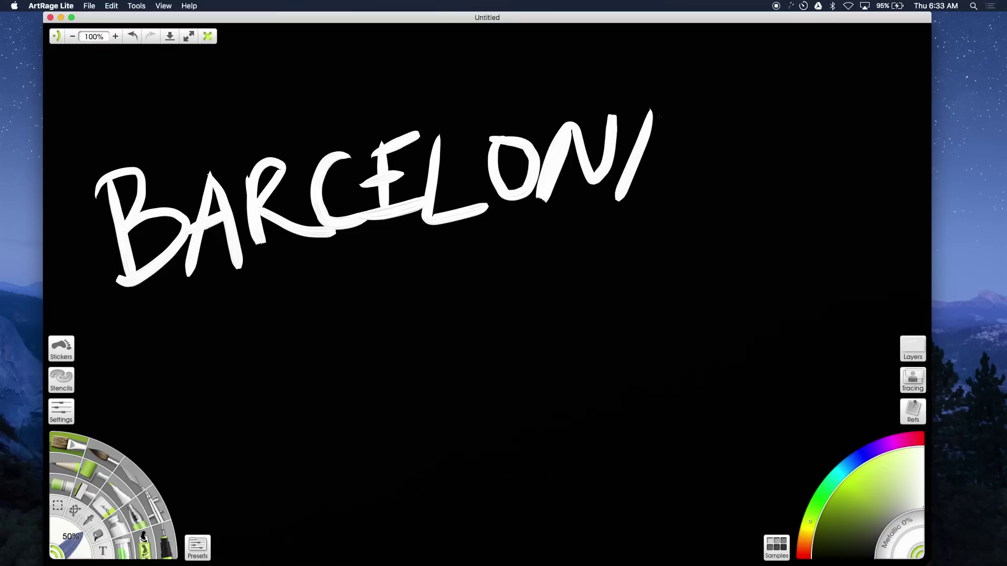
pyautogui.moveTo(656, 107); pyautogui.dragTo(670, 205)
pyautogui.moveTo(618, 159); pyautogui.dragTo(694, 150)
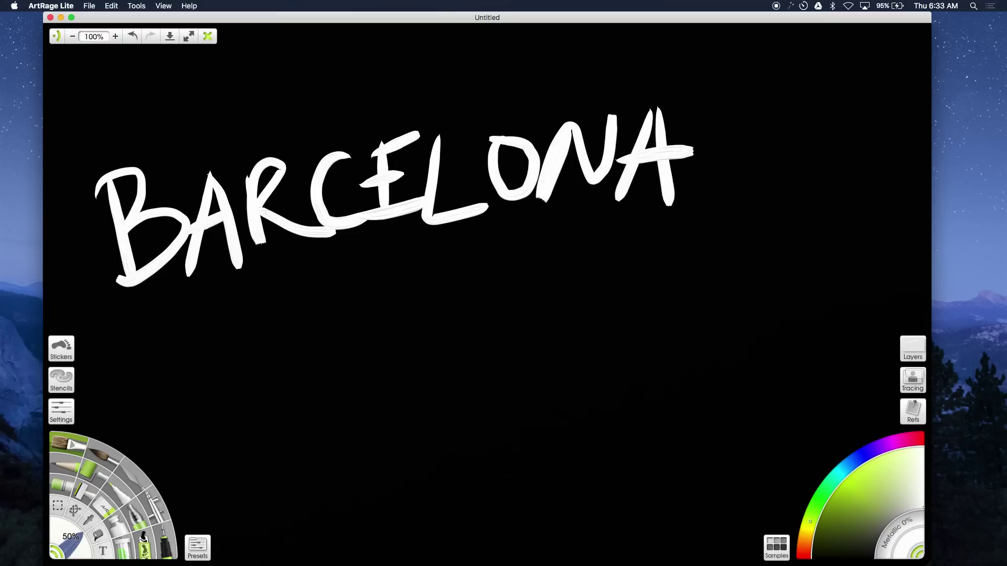
pyautogui.moveTo(136, 298)
pyautogui.mouseDown()
pyautogui.moveTo(460, 236)
pyautogui.moveTo(676, 230)
pyautogui.moveTo(488, 295)
pyautogui.mouseUp()
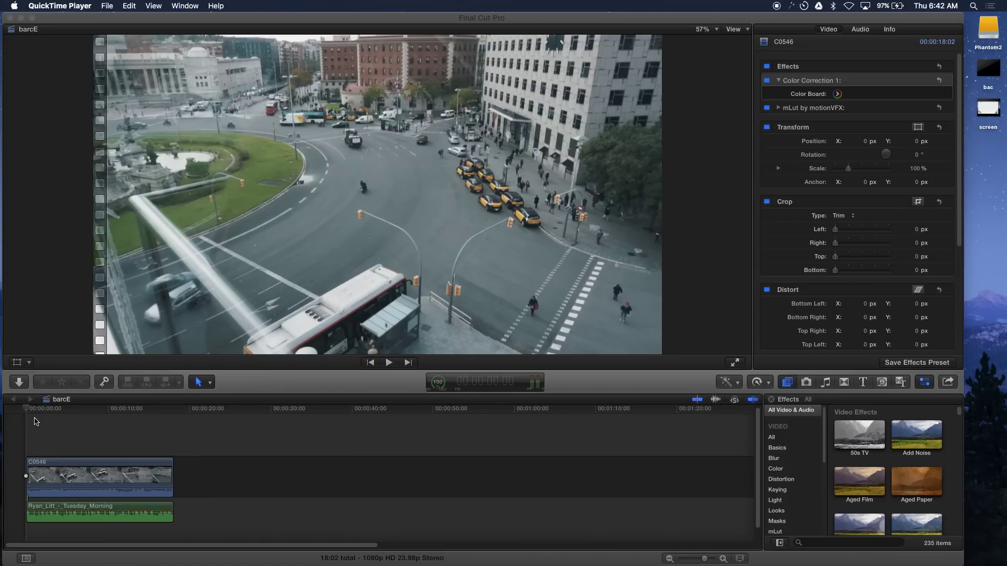
pyautogui.click(28, 414)
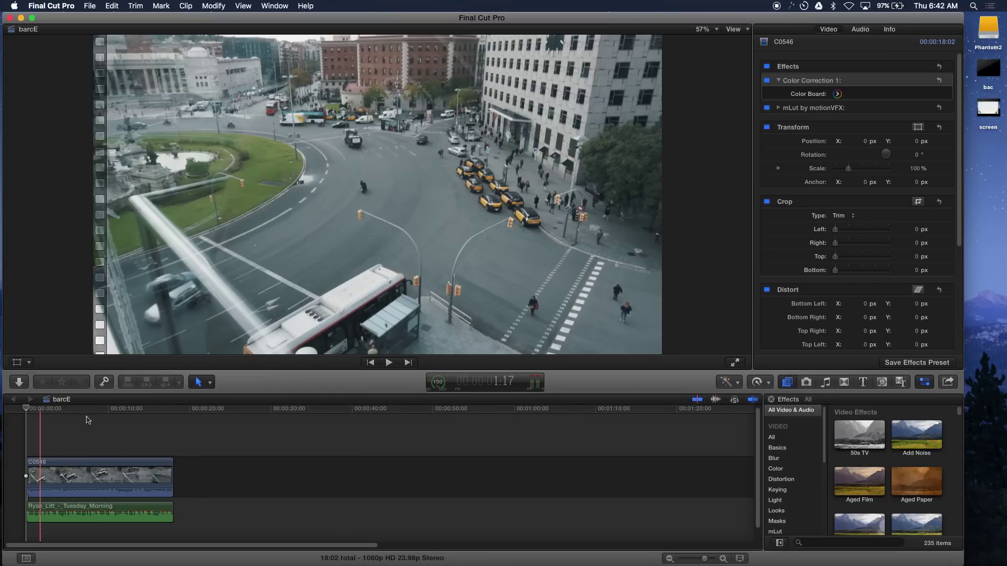
# Add the bac recording above C0546 at the timeline start and trim off its blank opening
pyautogui.moveTo(36, 408); pyautogui.dragTo(6, 430)
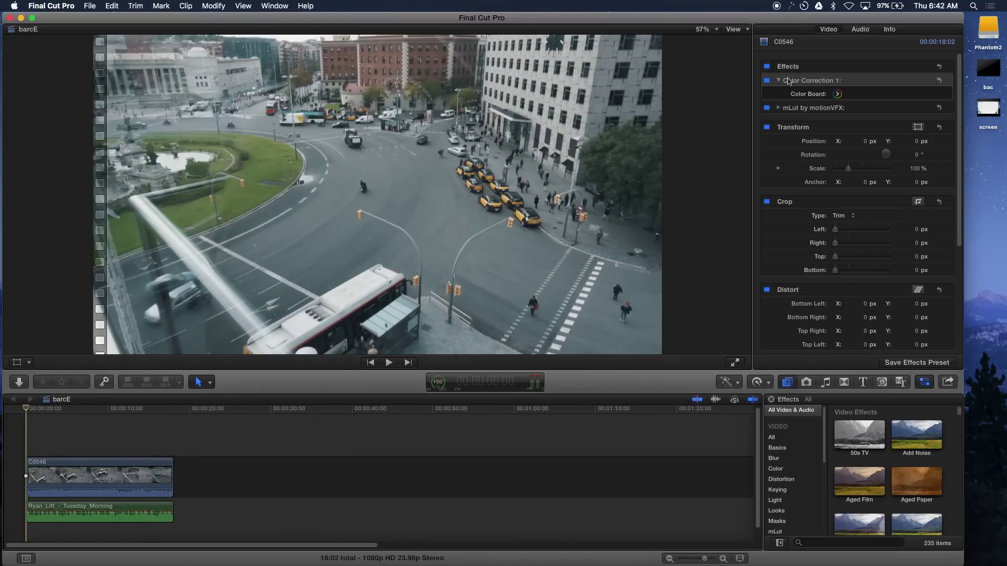
pyautogui.click(995, 73)
pyautogui.moveTo(993, 66); pyautogui.dragTo(23, 437)
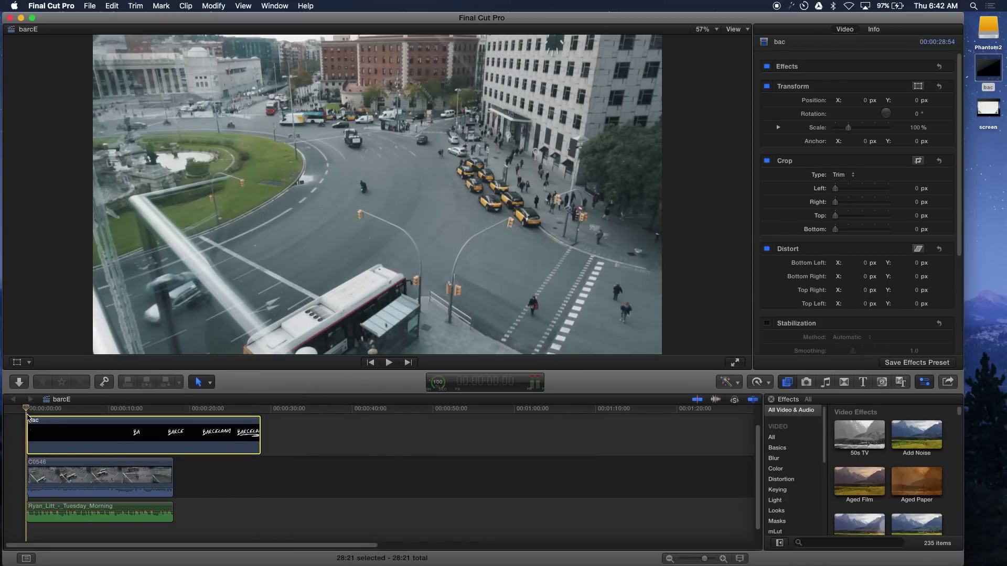
pyautogui.press('space')
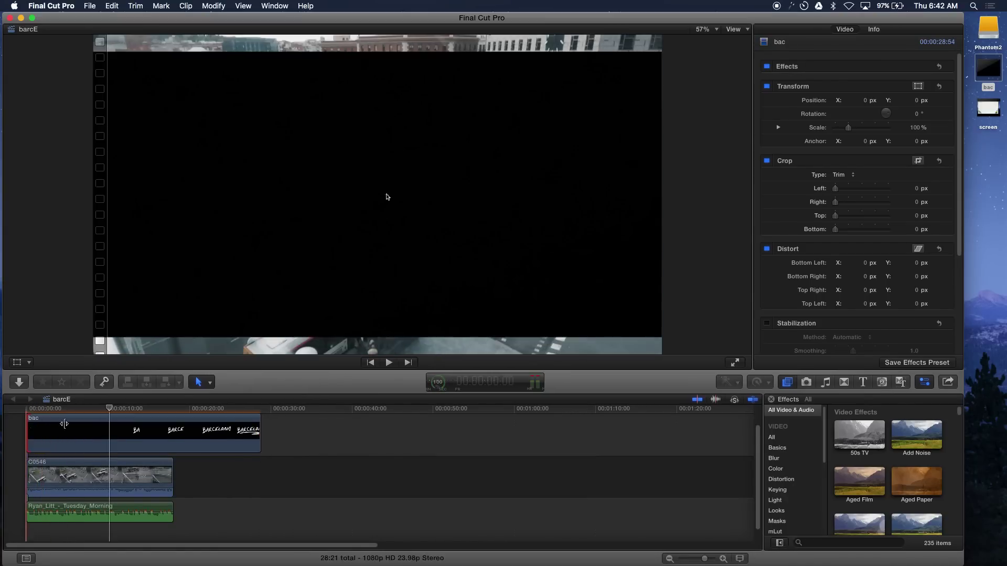
pyautogui.moveTo(28, 428); pyautogui.dragTo(52, 431)
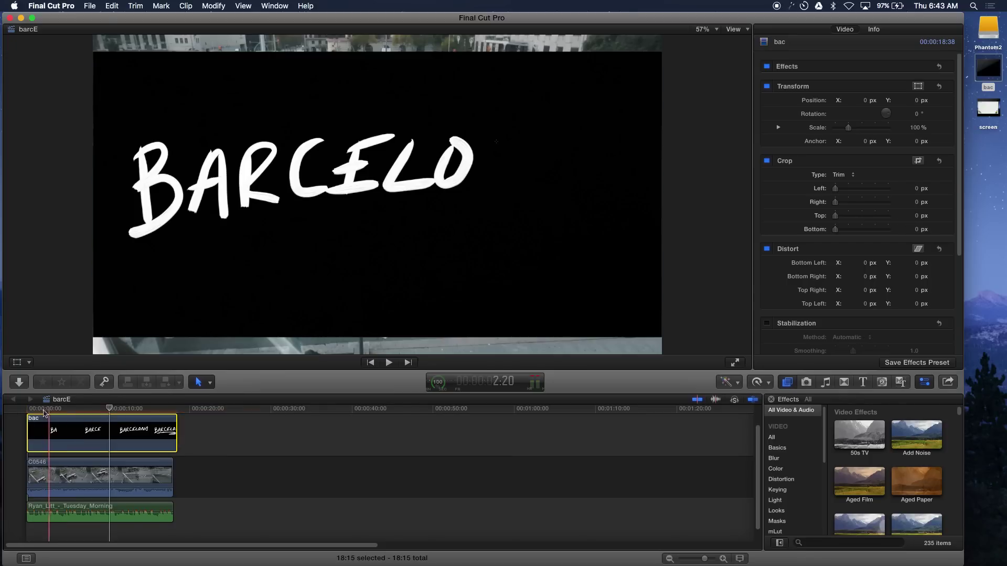
pyautogui.click(27, 411)
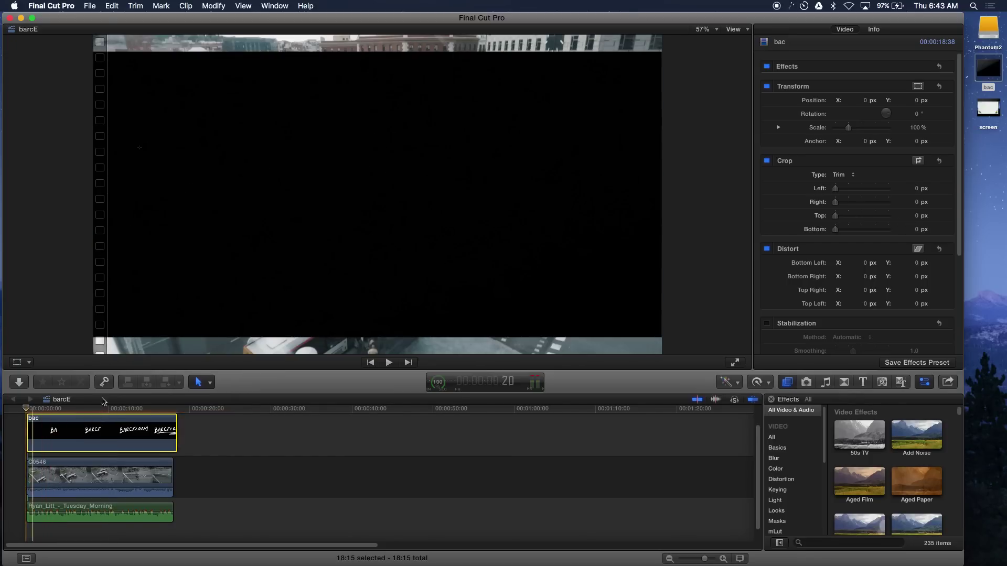
# Set the bac title clip's Compositing blend mode to Screen
pyautogui.click(389, 363)
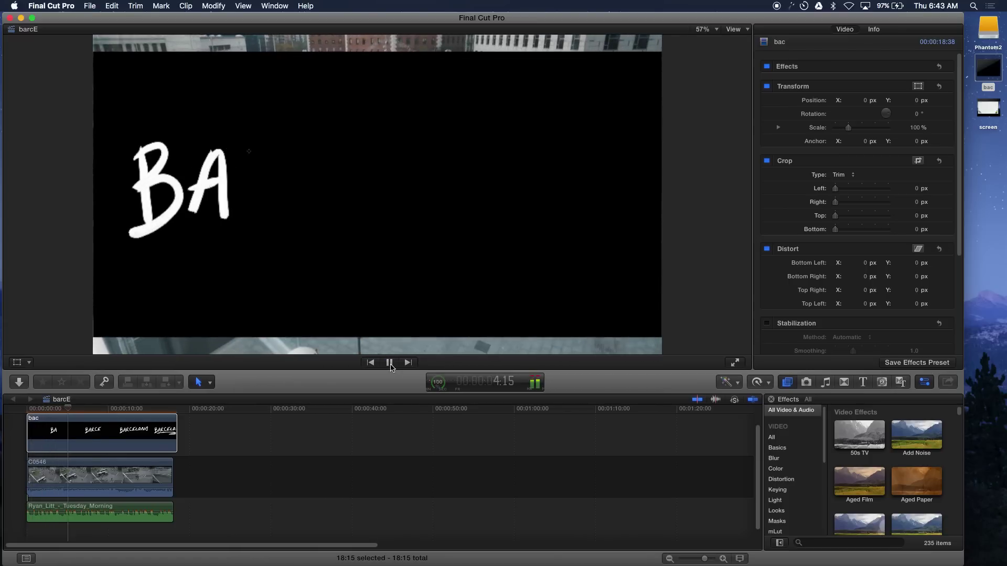
pyautogui.click(390, 364)
pyautogui.click(134, 427)
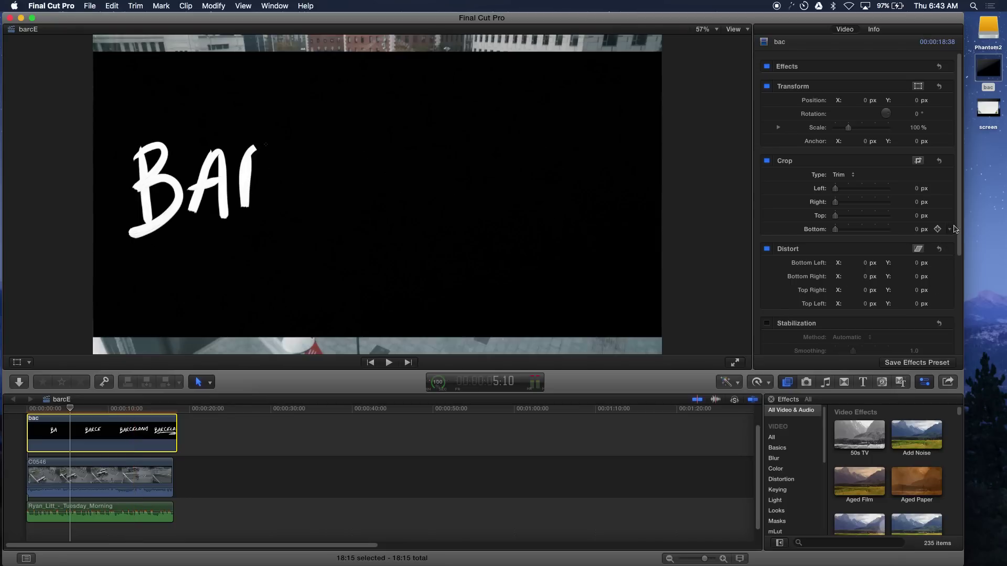
pyautogui.moveTo(961, 233); pyautogui.dragTo(956, 359)
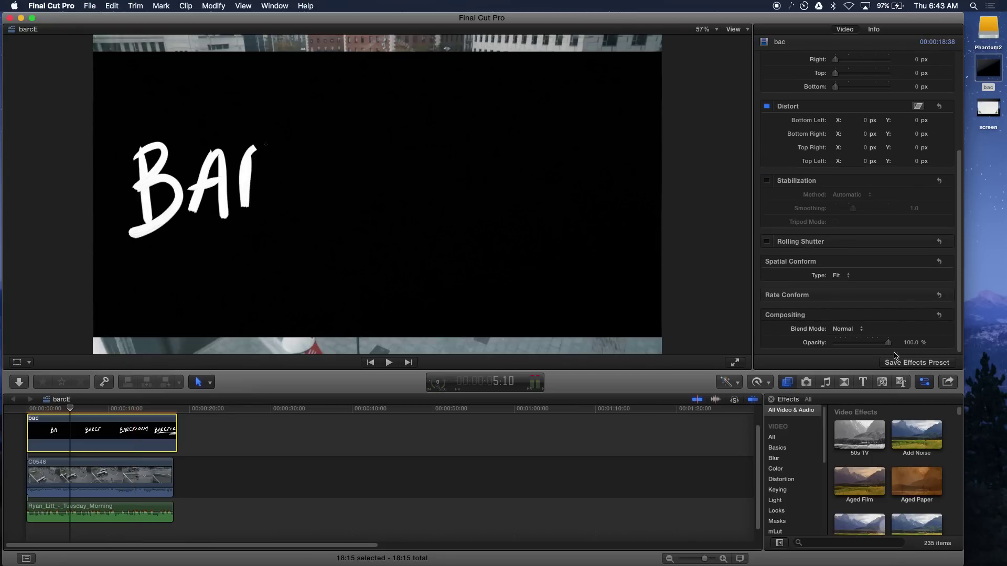
pyautogui.click(852, 331)
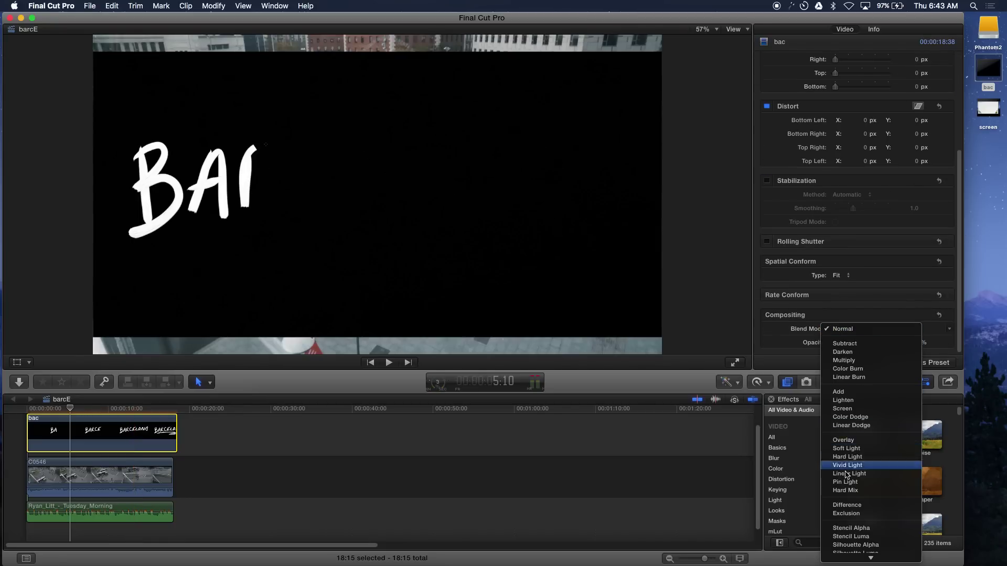
pyautogui.click(852, 409)
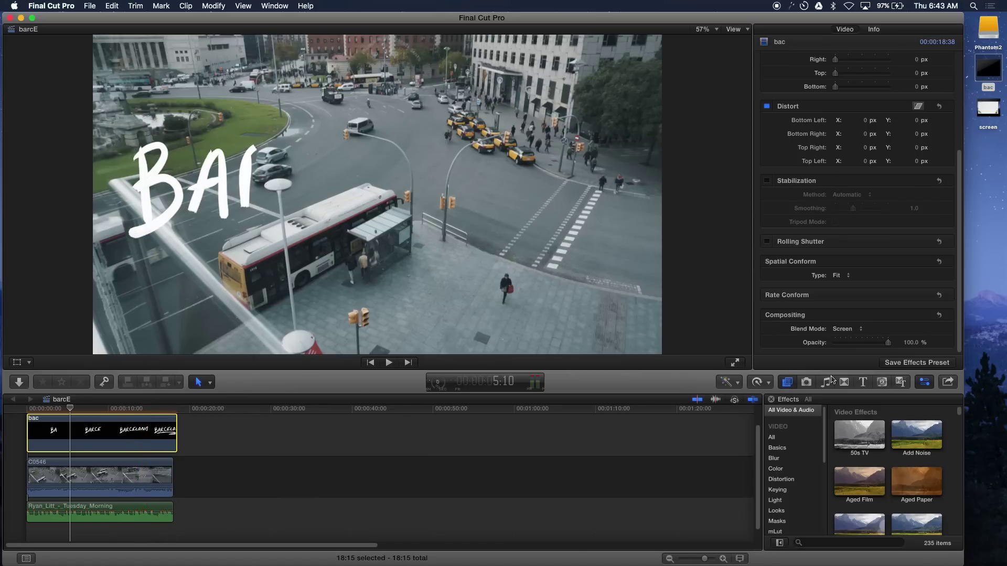
# Retime the bac clip to 2x Fast, preview it, and move it to start about 3 seconds in
pyautogui.click(768, 387)
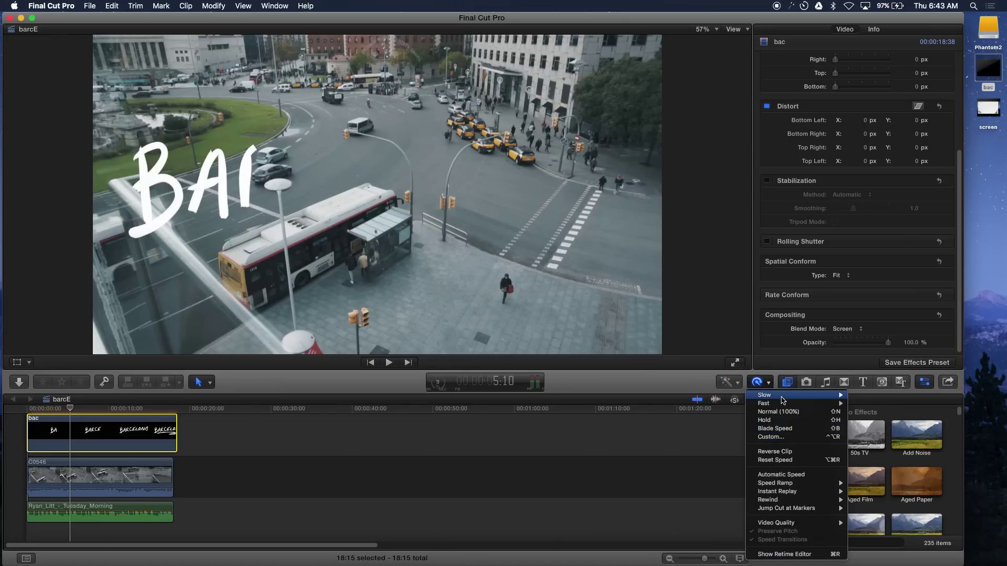
pyautogui.click(861, 404)
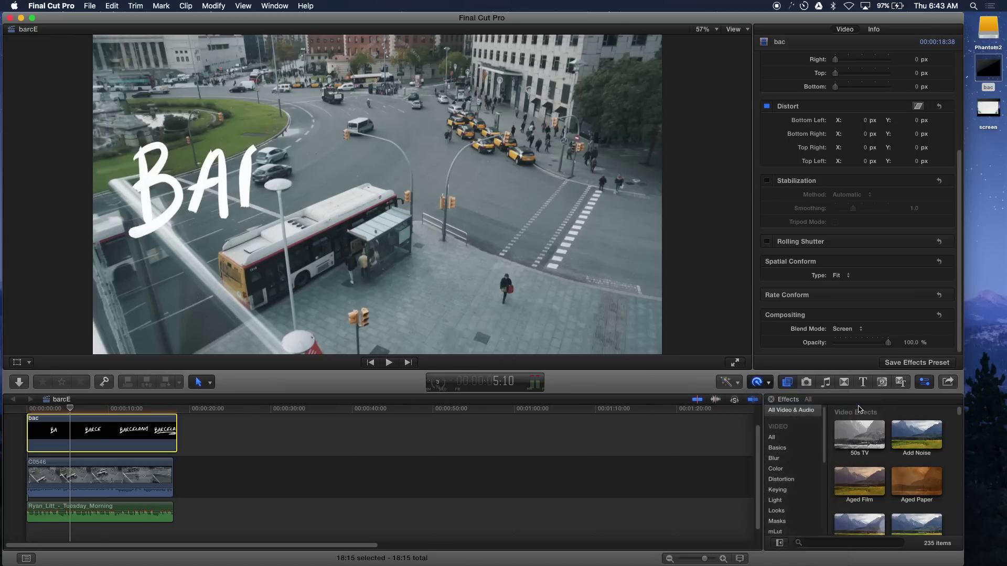
pyautogui.click(27, 414)
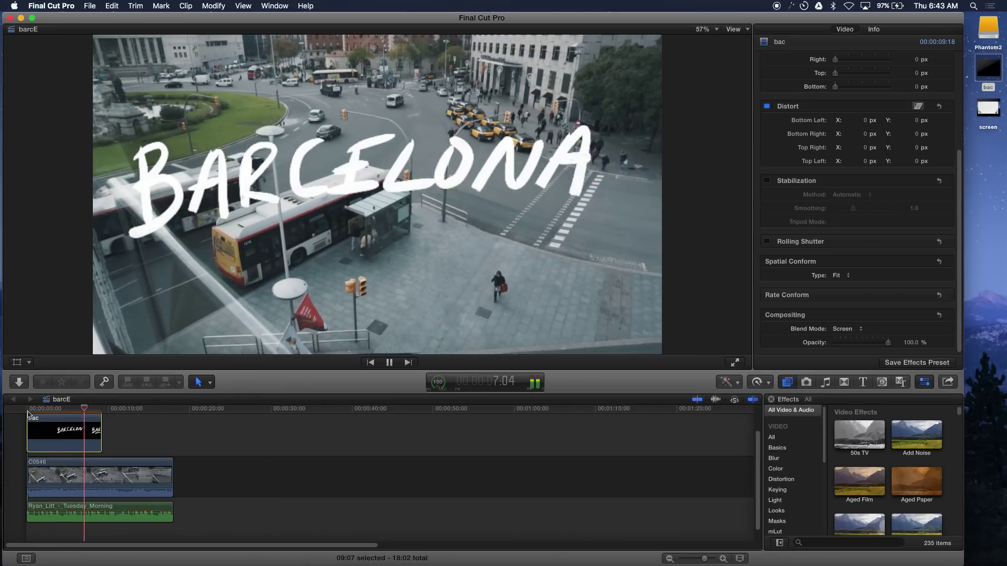
pyautogui.click(65, 426)
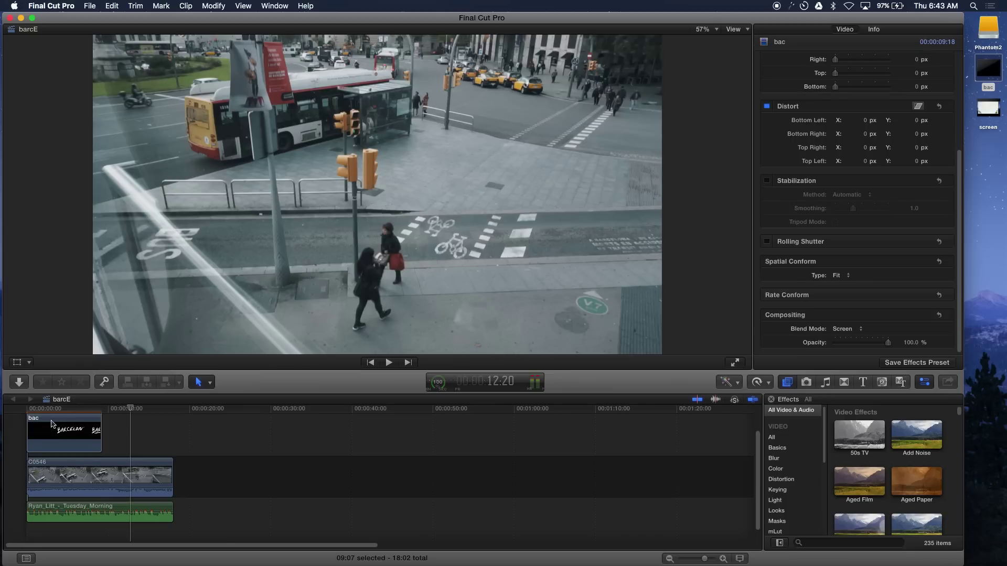
pyautogui.moveTo(65, 426); pyautogui.dragTo(94, 426)
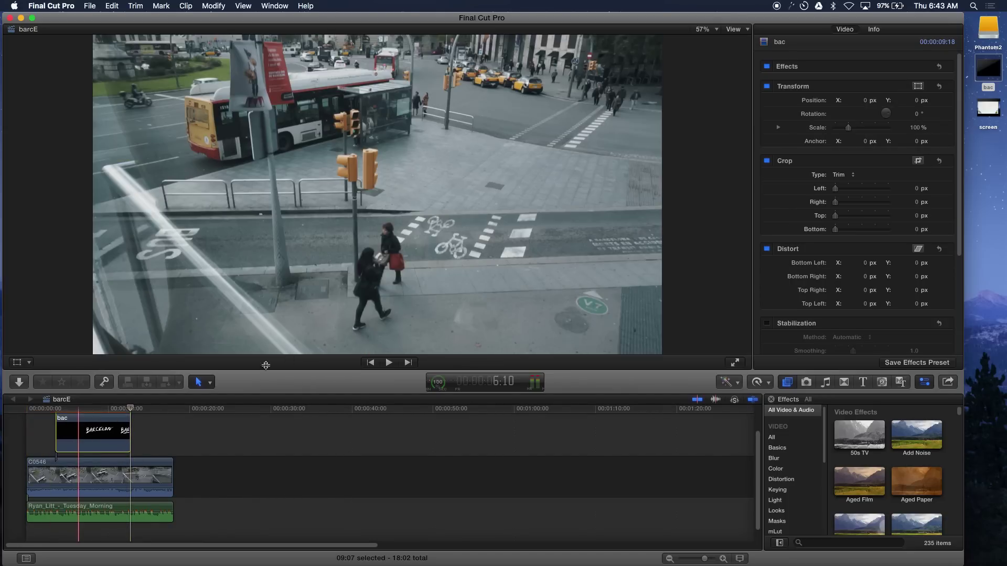
# Give the bac clip a custom 300% rate, shortening it to 6:00, and shift it slightly later
pyautogui.click(24, 411)
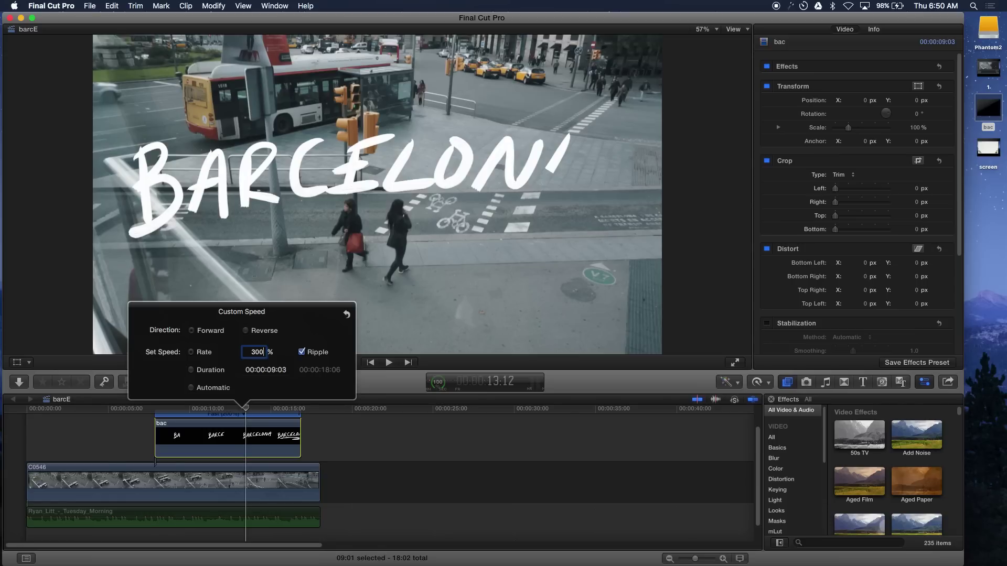
pyautogui.write('300')
pyautogui.press('Return')
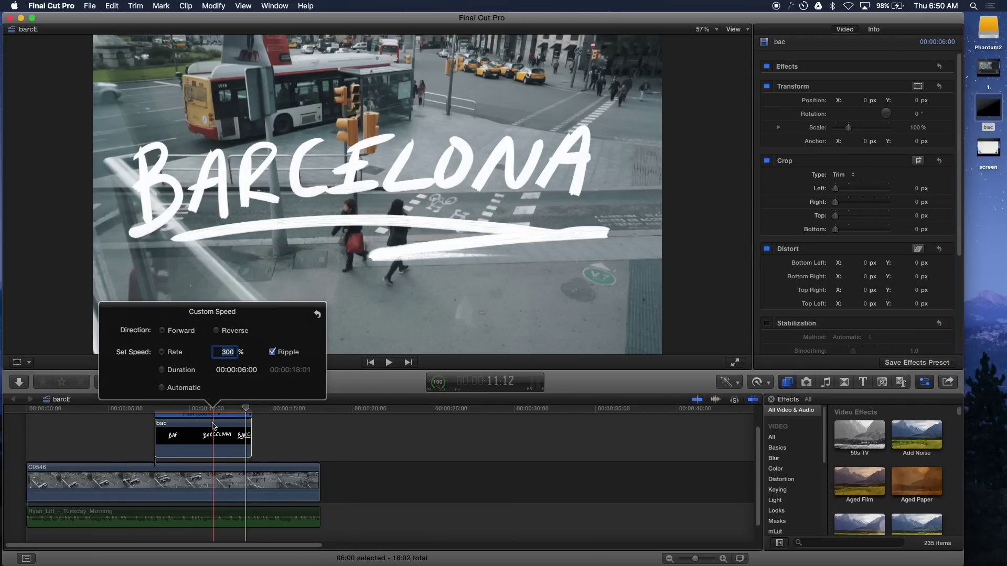
pyautogui.press('Escape')
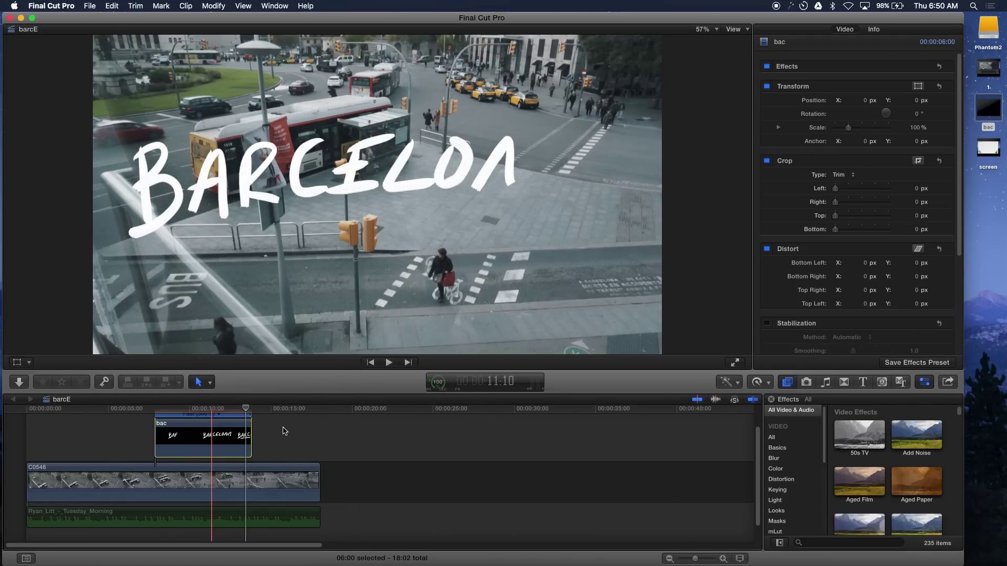
pyautogui.moveTo(237, 429); pyautogui.dragTo(269, 429)
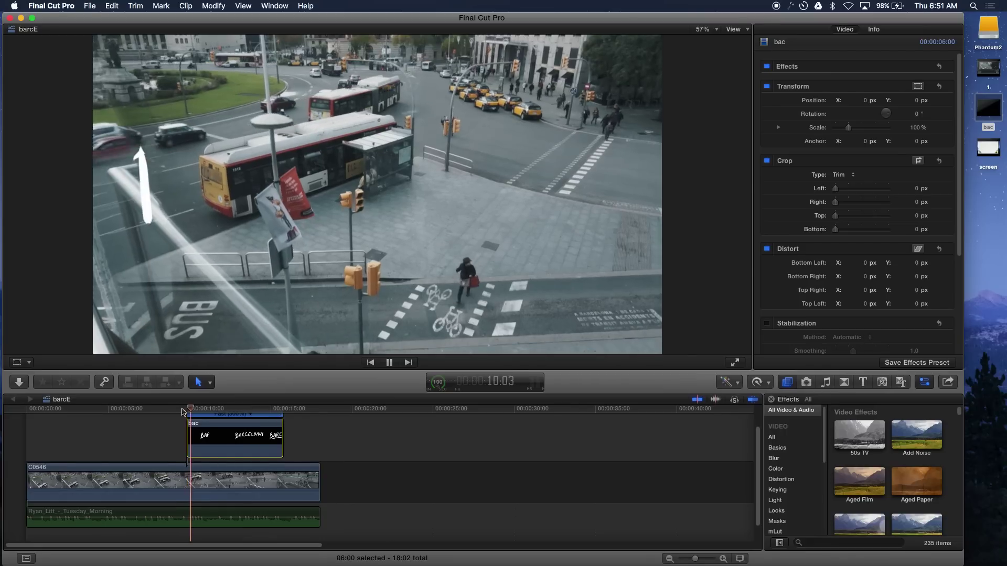